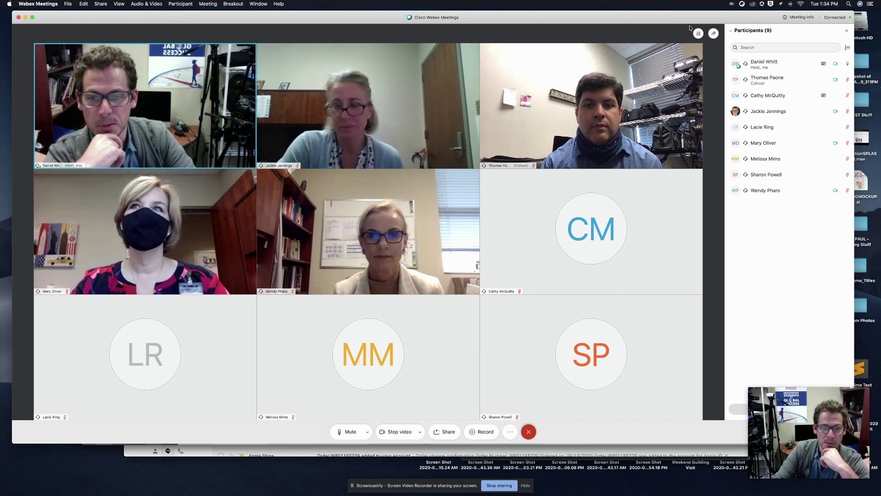
Check the installed version number of Cisco Webex Meetings and close the version information
{"action": "mouse_move", "coordinate": [698, 35]}
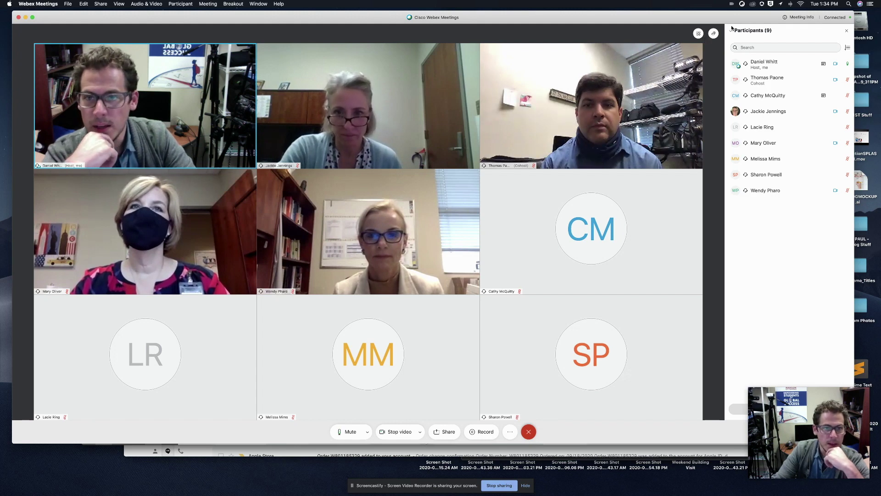
{"action": "left_click", "coordinate": [38, 4]}
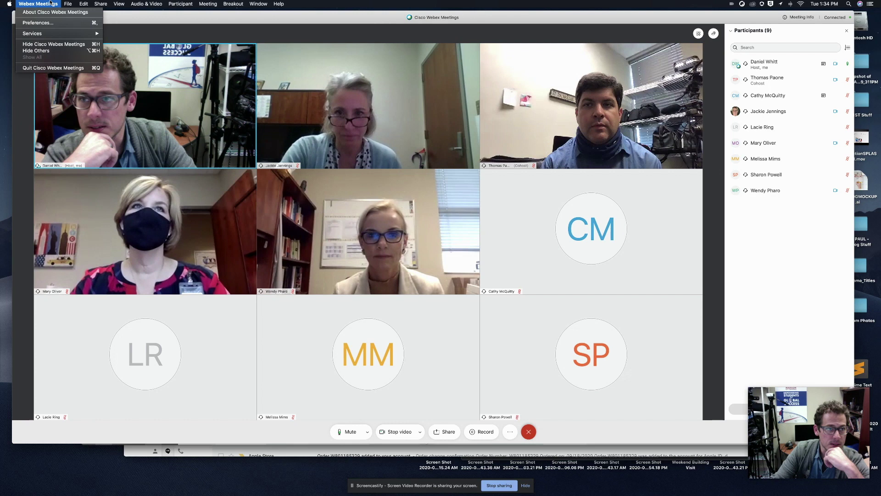
{"action": "left_click", "coordinate": [42, 9]}
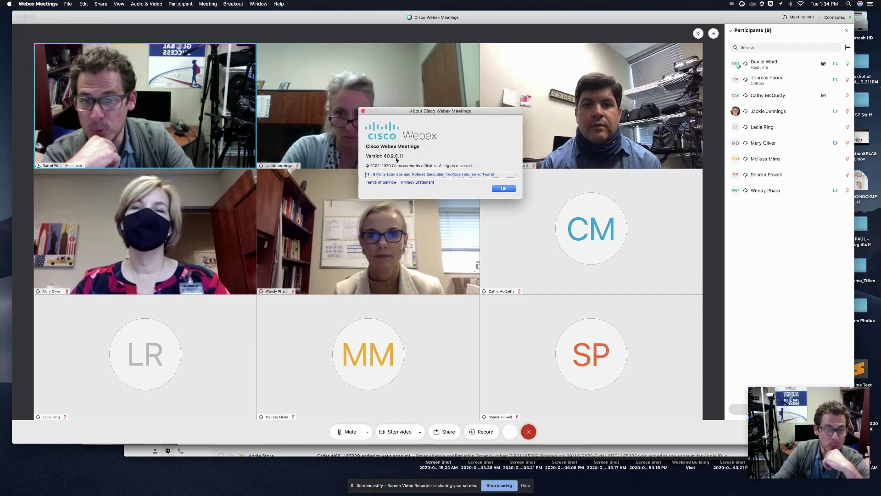
{"action": "left_click", "coordinate": [363, 111]}
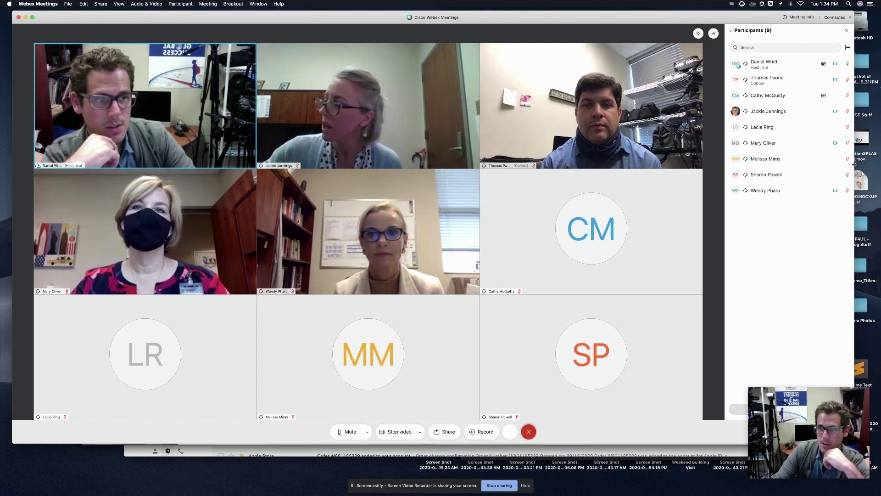
Narrow the meeting window from its outer edge and enable breakout sessions for the meeting
{"action": "left_click_drag", "start_coordinate": [854, 166], "coordinate": [748, 176]}
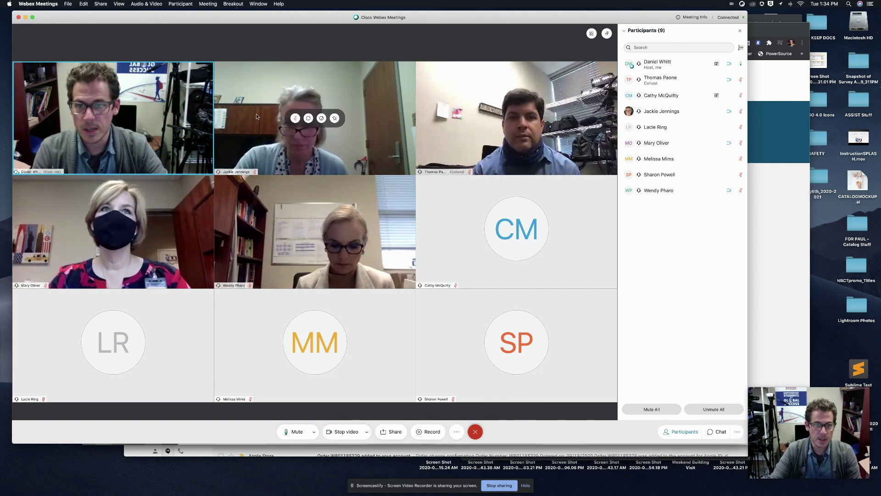
{"action": "left_click", "coordinate": [231, 4]}
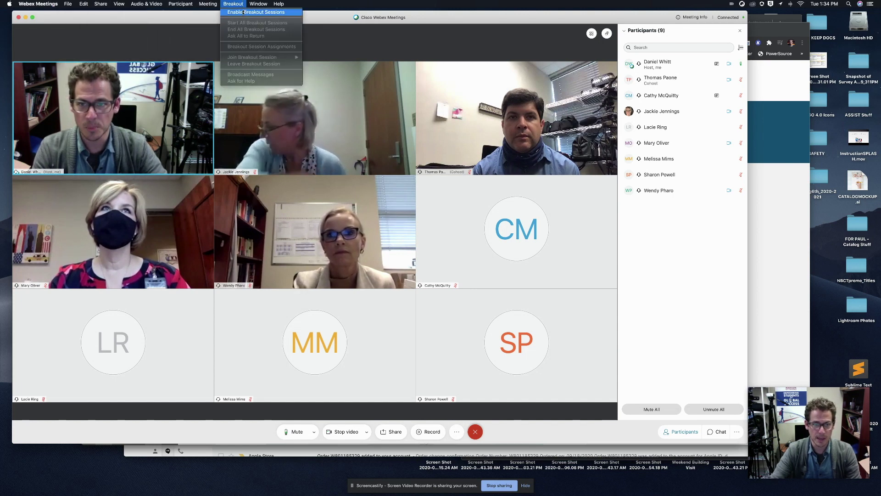
{"action": "left_click", "coordinate": [243, 12]}
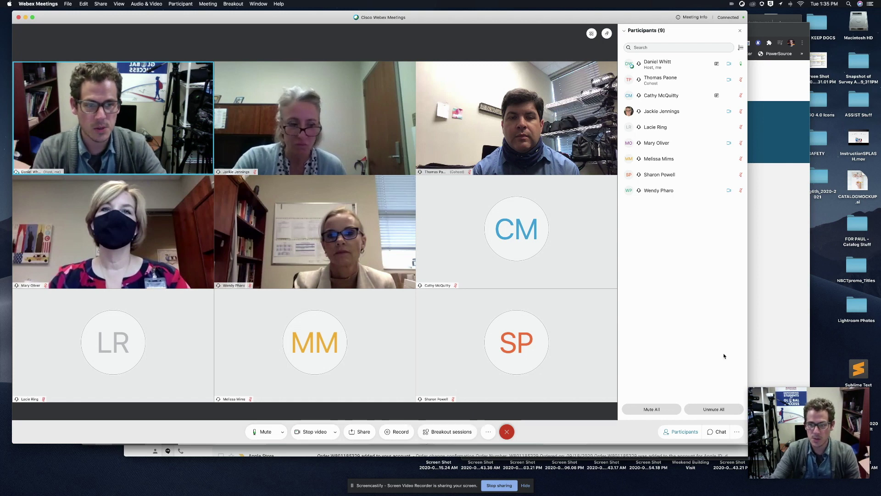
Create 3 breakout sessions with participants assigned manually
{"action": "left_click", "coordinate": [456, 433]}
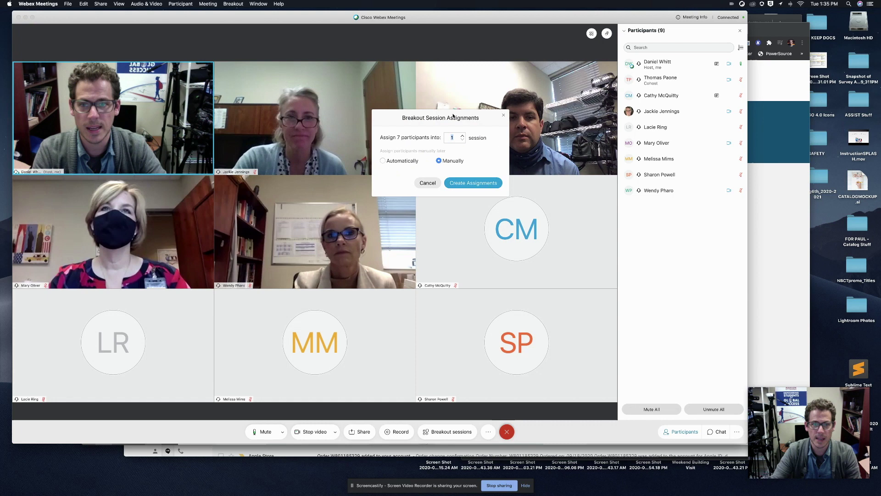
{"action": "left_click_drag", "start_coordinate": [462, 127], "coordinate": [471, 79]}
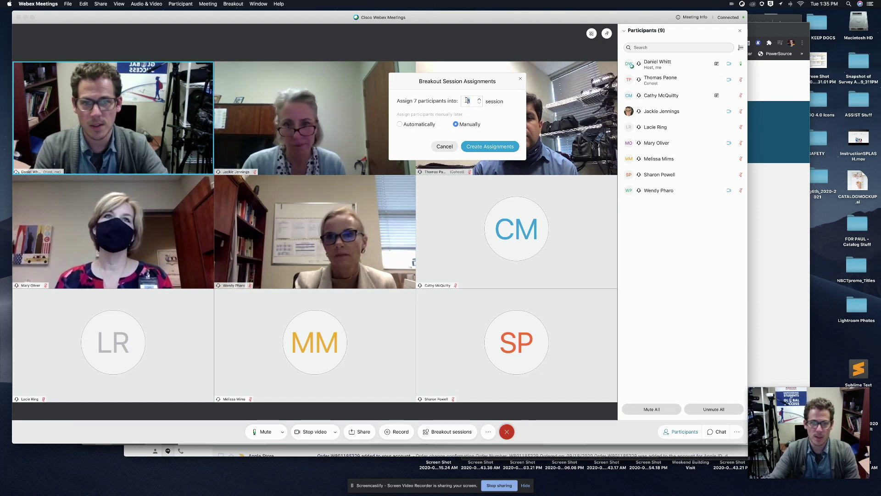
{"action": "left_click", "coordinate": [481, 99]}
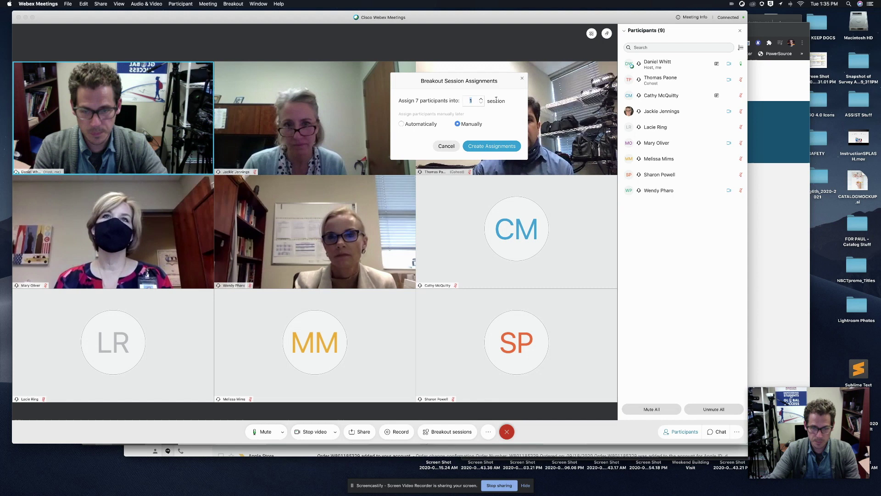
{"action": "left_click", "coordinate": [480, 99]}
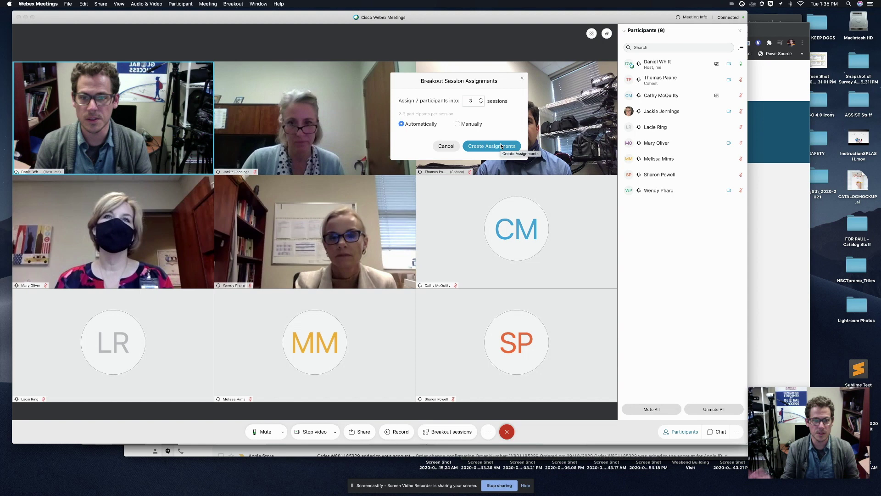
{"action": "left_click", "coordinate": [457, 123]}
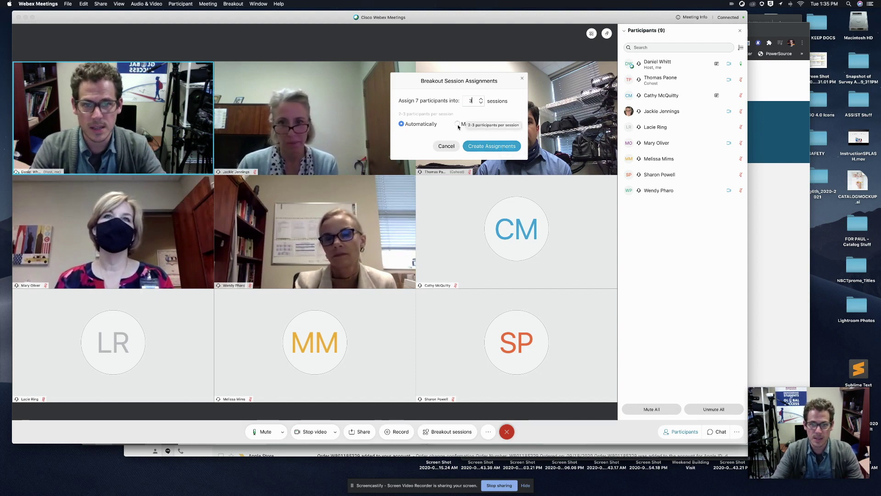
{"action": "left_click", "coordinate": [489, 146]}
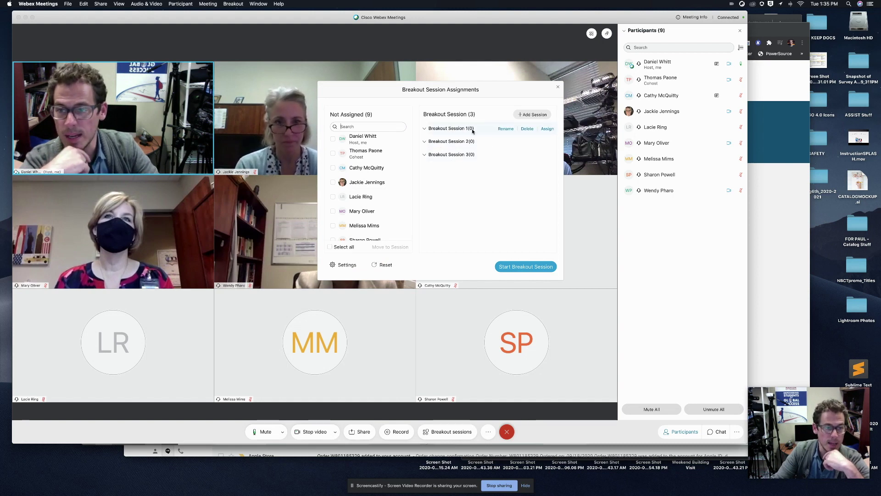
Move the assignments dialog off the video tiles and rename the three breakout sessions as Session1, Session 2 and Session 3
{"action": "left_click_drag", "start_coordinate": [460, 90], "coordinate": [628, 221]}
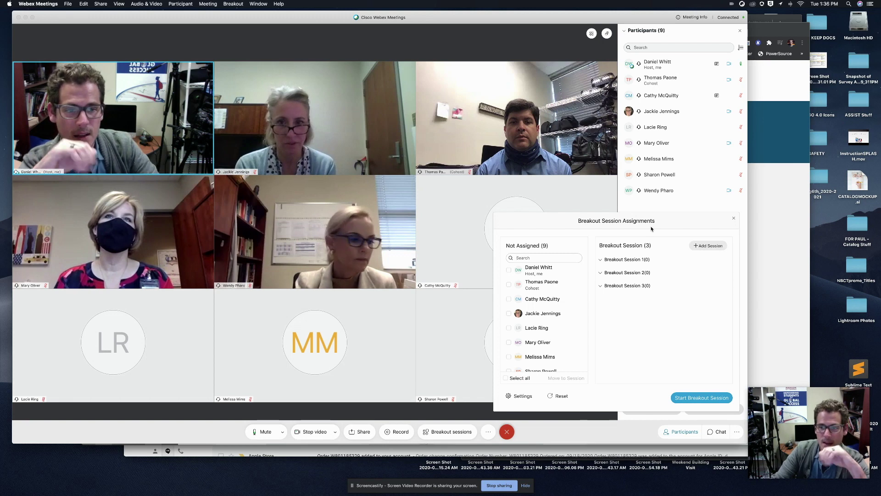
{"action": "mouse_move", "coordinate": [620, 261]}
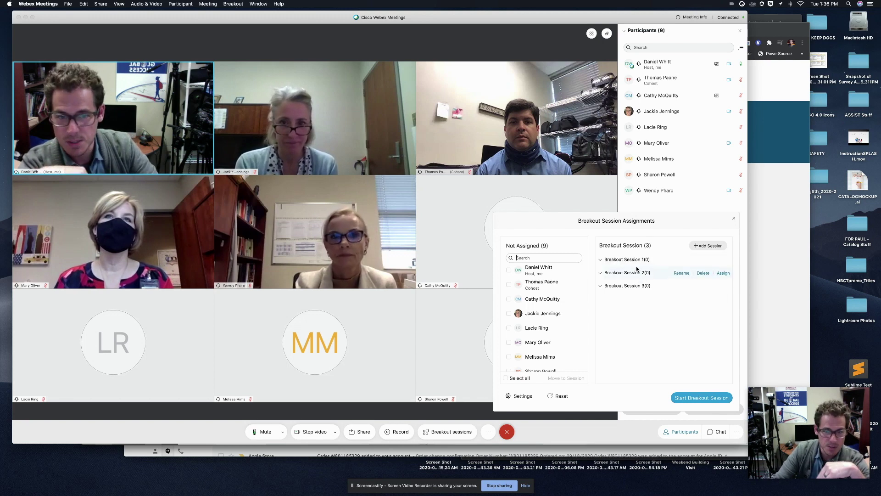
{"action": "mouse_move", "coordinate": [634, 290]}
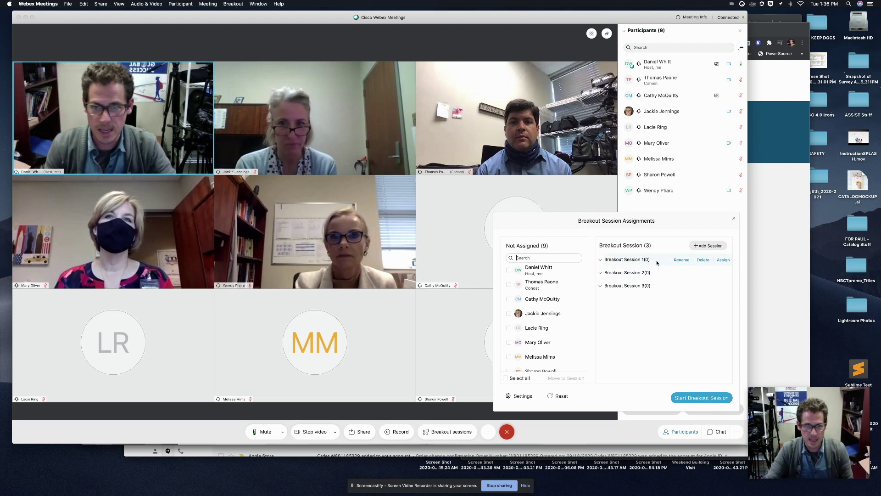
{"action": "left_click", "coordinate": [682, 260]}
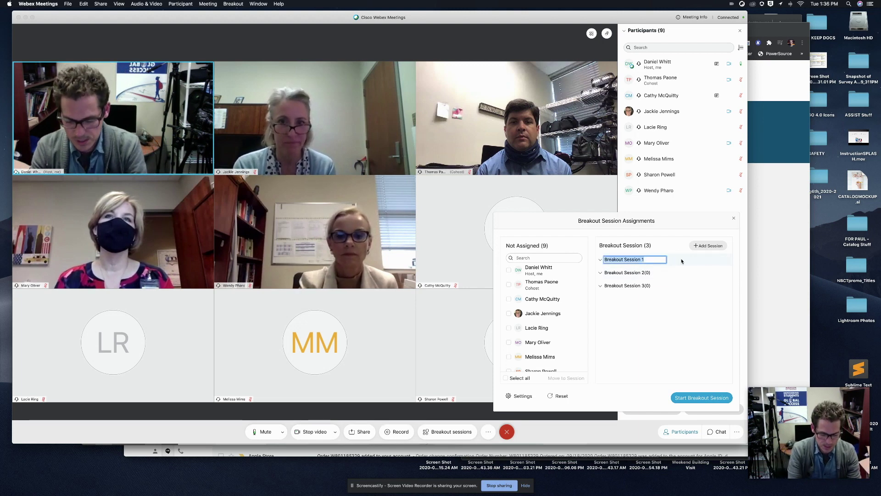
{"action": "type", "text": "Session1"}
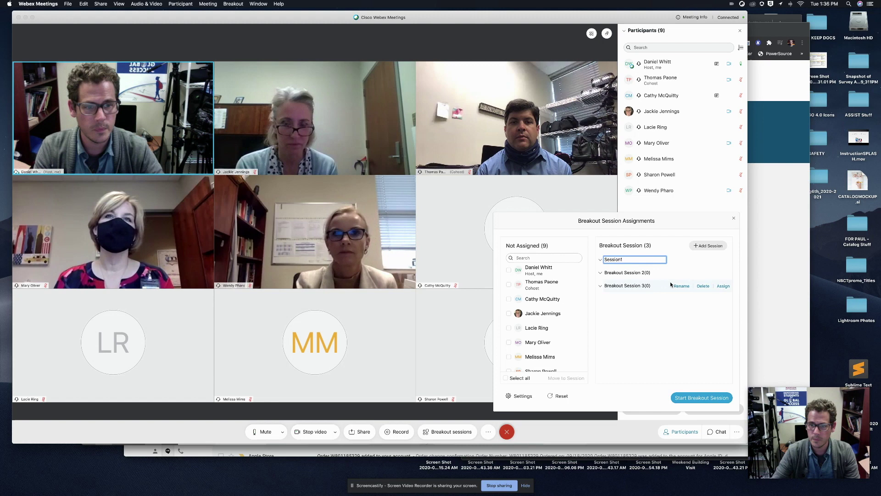
{"action": "key", "text": "Return"}
{"action": "left_click", "coordinate": [681, 273]}
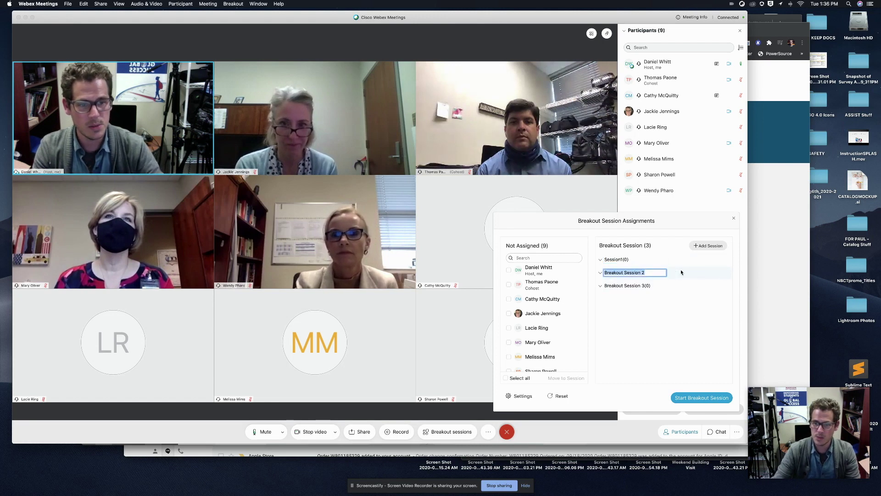
{"action": "type", "text": "Sess"}
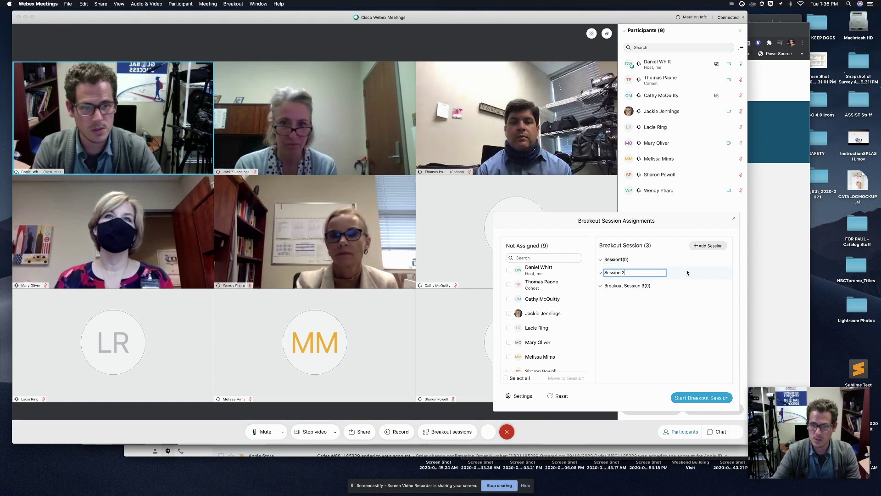
{"action": "key", "text": "Return"}
{"action": "left_click", "coordinate": [680, 286]}
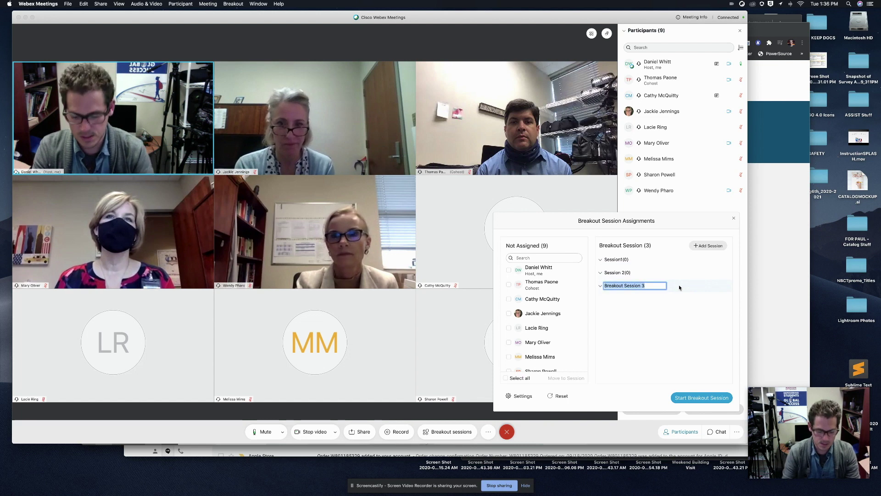
{"action": "type", "text": "Session 3"}
{"action": "key", "text": "Return"}
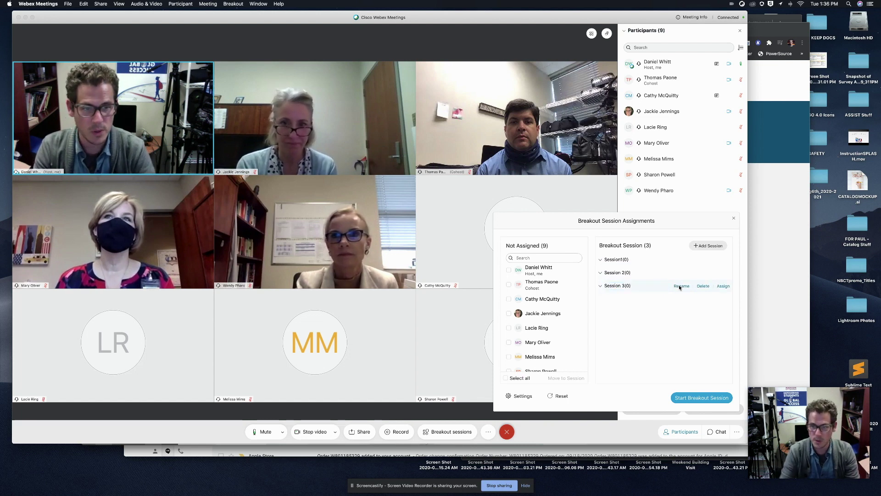
Assign the two participants listed directly after the cohost to Session1
{"action": "mouse_move", "coordinate": [664, 261]}
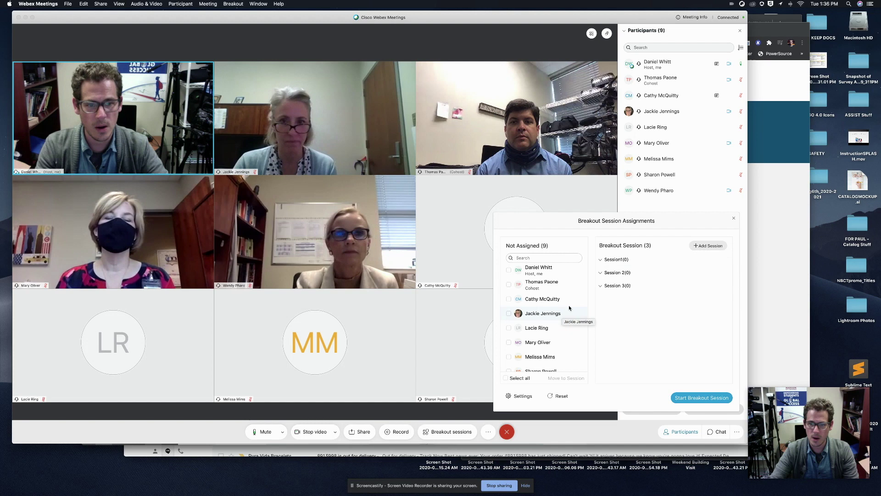
{"action": "mouse_move", "coordinate": [693, 265]}
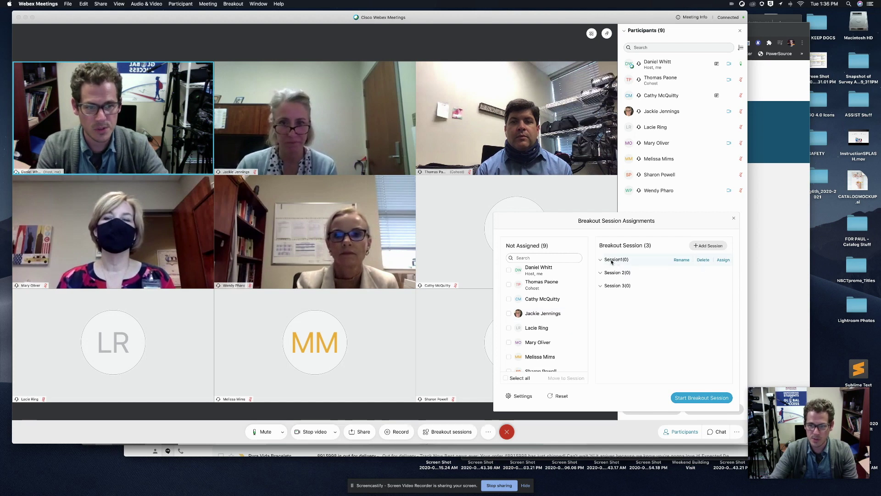
{"action": "left_click", "coordinate": [723, 260]}
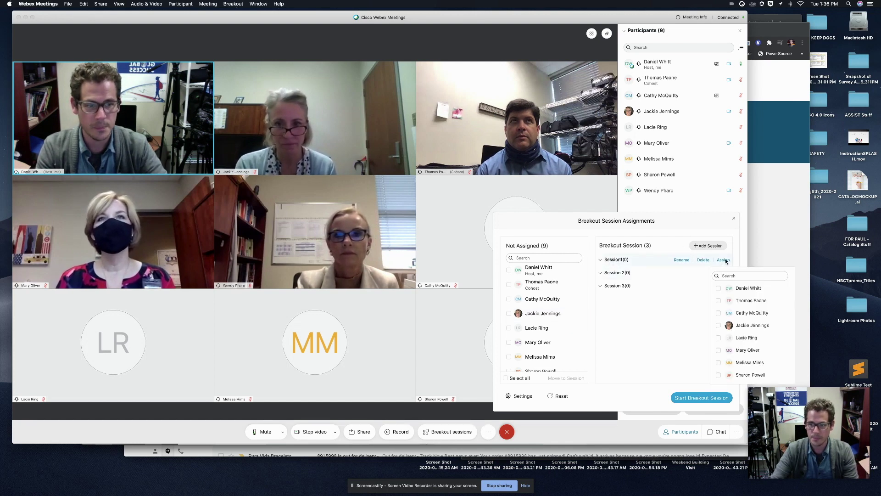
{"action": "left_click", "coordinate": [718, 313]}
{"action": "left_click", "coordinate": [718, 326]}
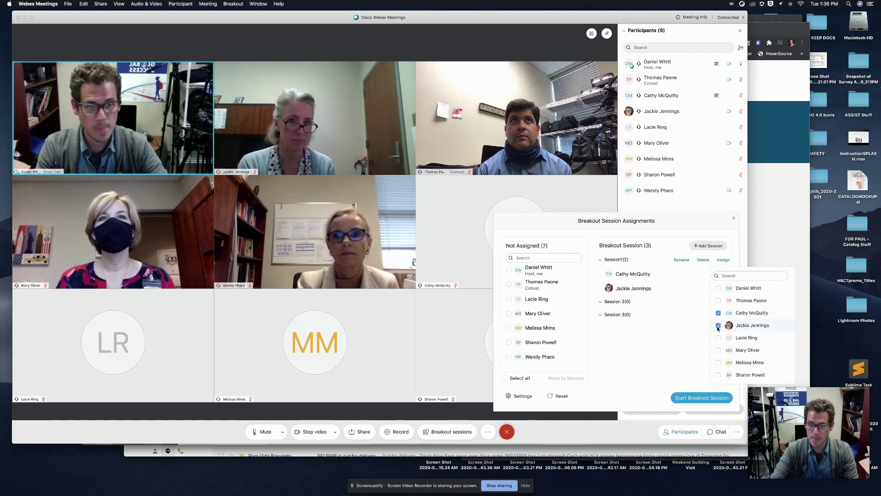
{"action": "left_click", "coordinate": [643, 303]}
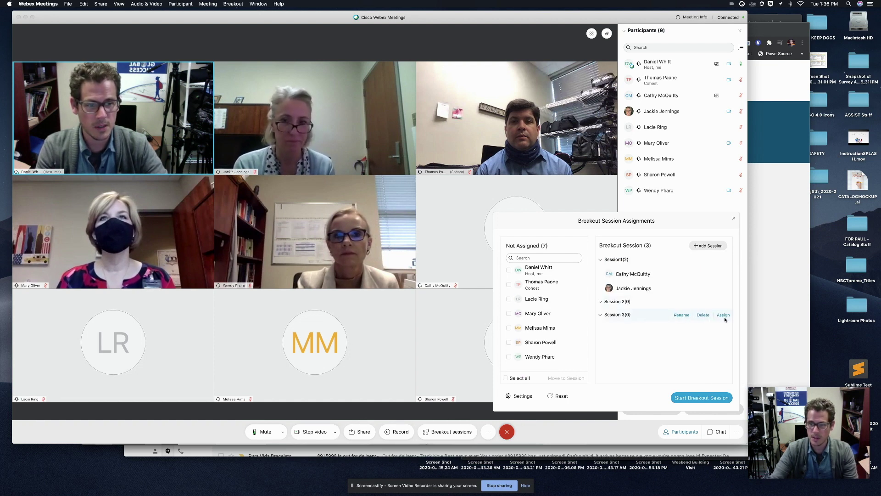
Assign the next three unassigned participants listed after the cohost to Session 2
{"action": "left_click", "coordinate": [723, 301]}
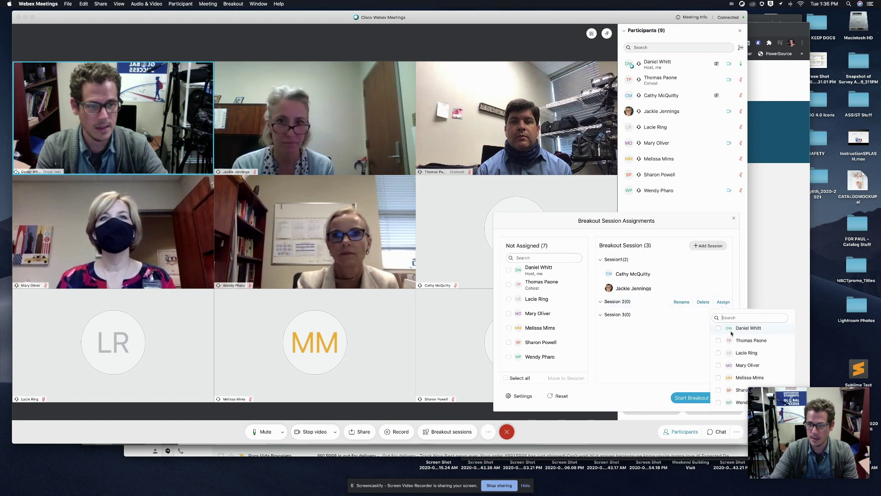
{"action": "left_click", "coordinate": [718, 355]}
{"action": "left_click", "coordinate": [718, 367]}
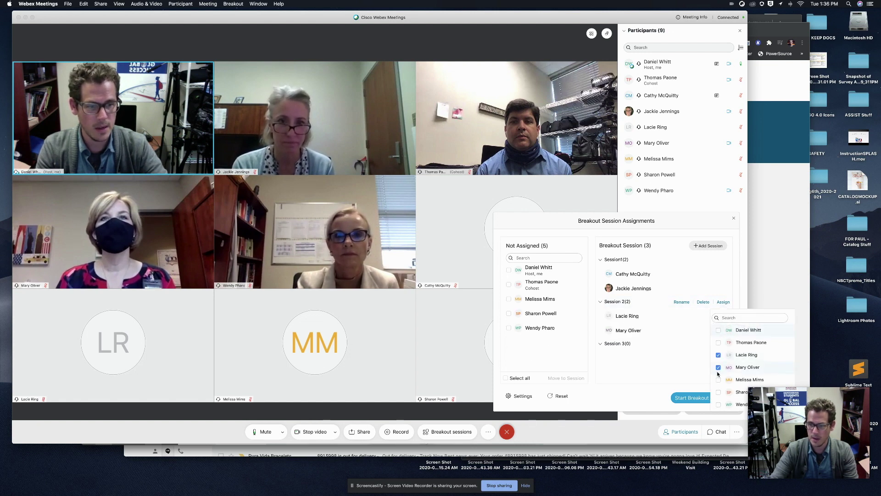
{"action": "left_click", "coordinate": [718, 380]}
{"action": "left_click", "coordinate": [621, 360]}
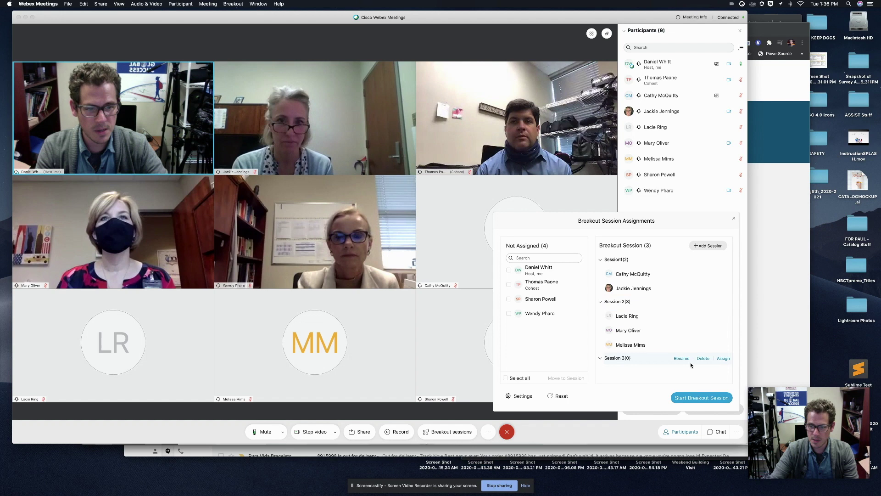
Reposition the assignments dialog and assign the cohost and the last two unassigned participants to Session 3, leaving out the host
{"action": "left_click", "coordinate": [723, 358]}
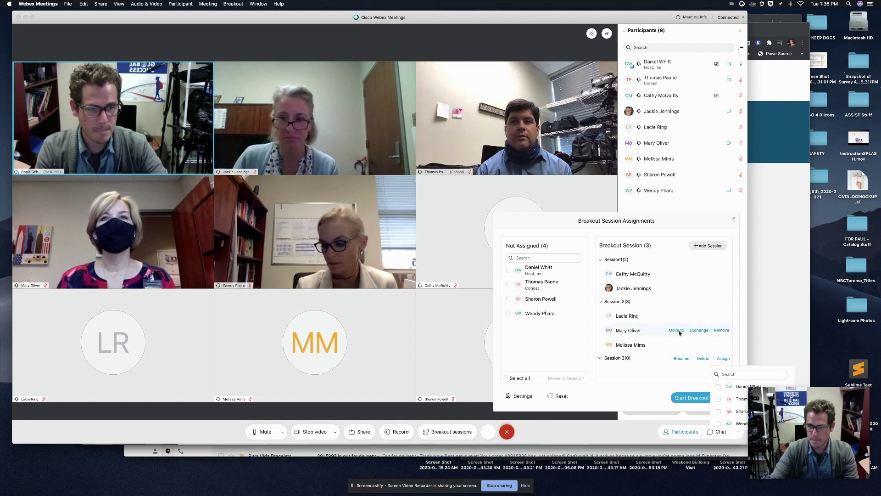
{"action": "left_click_drag", "start_coordinate": [658, 214], "coordinate": [544, 110]}
{"action": "left_click", "coordinate": [612, 255]}
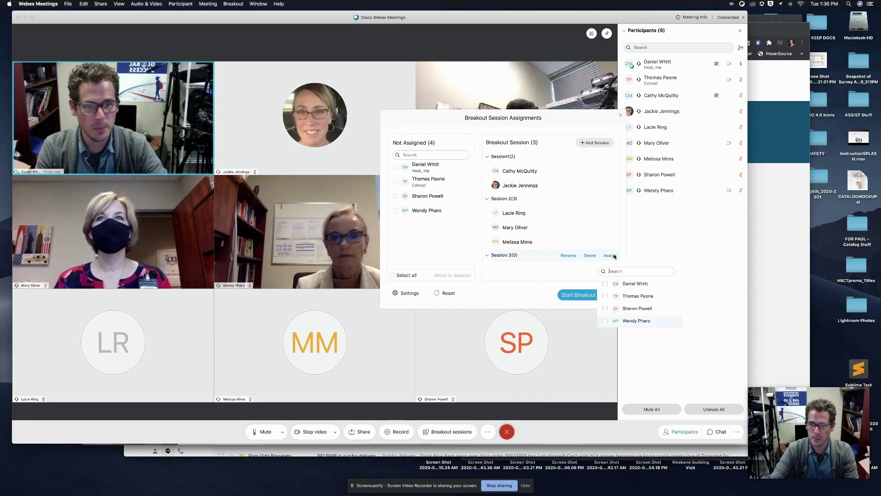
{"action": "left_click", "coordinate": [604, 295]}
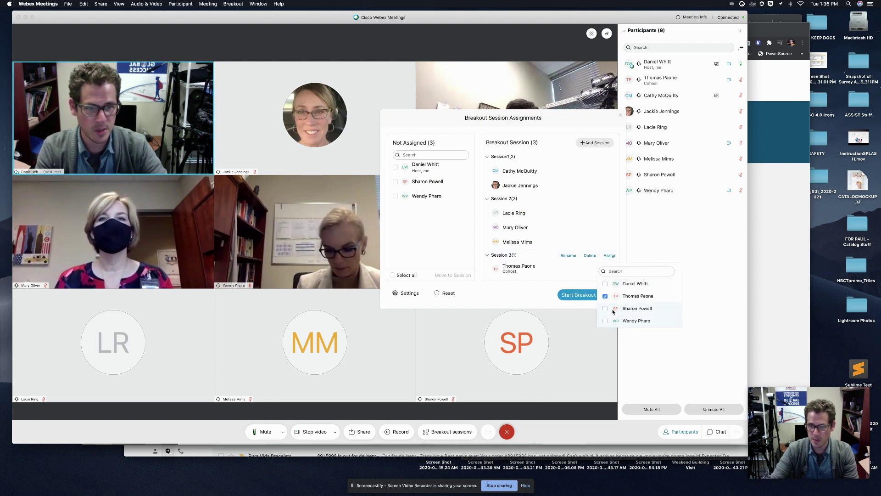
{"action": "left_click", "coordinate": [605, 308]}
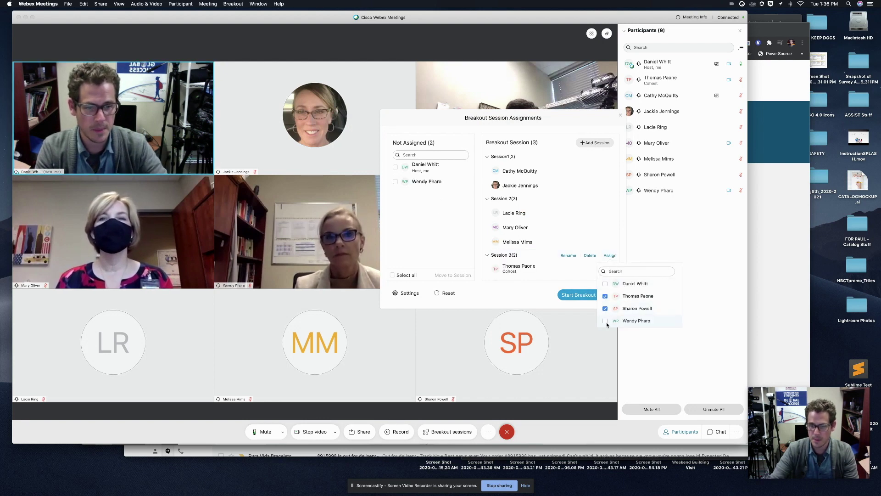
{"action": "left_click", "coordinate": [605, 320]}
{"action": "left_click", "coordinate": [561, 269]}
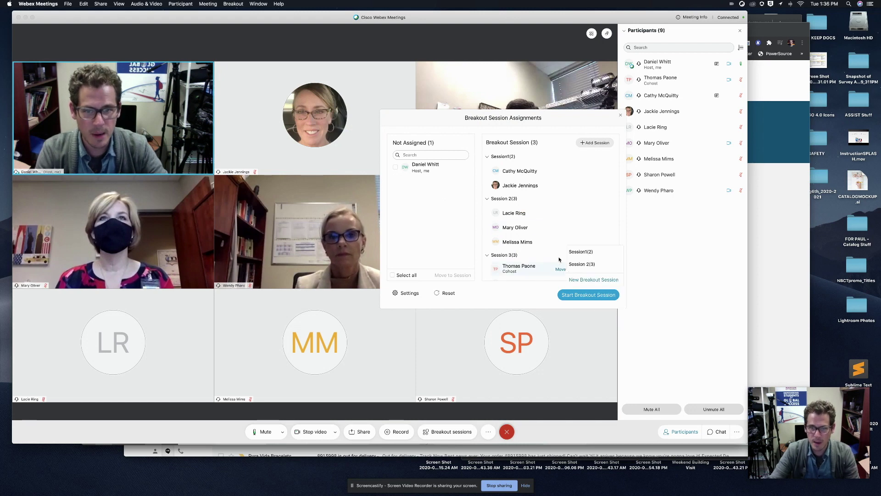
Set the breakout sessions to close automatically after 1 minute, with a countdown warning 10 seconds before closing
{"action": "left_click", "coordinate": [426, 239]}
{"action": "left_click", "coordinate": [404, 292]}
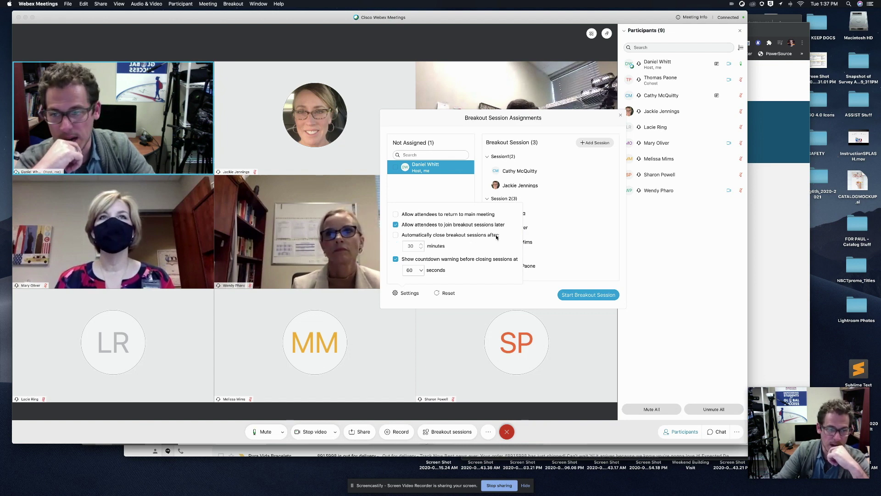
{"action": "left_click", "coordinate": [395, 236]}
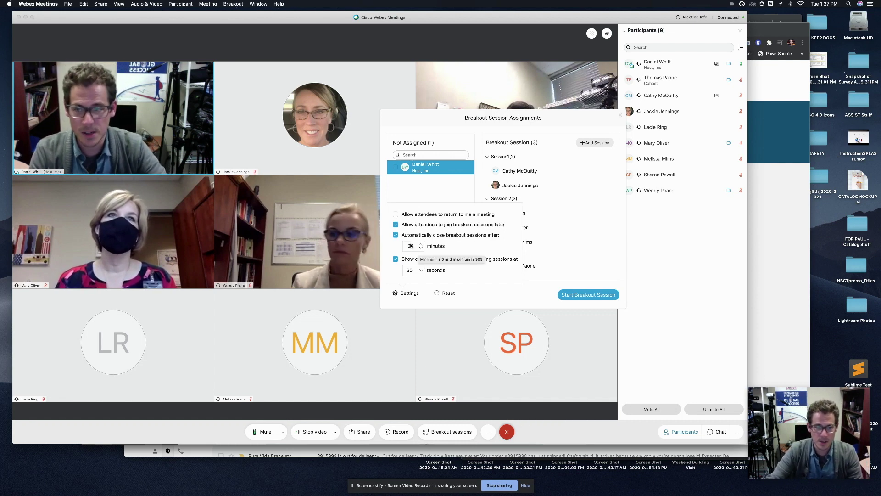
{"action": "left_click", "coordinate": [411, 246]}
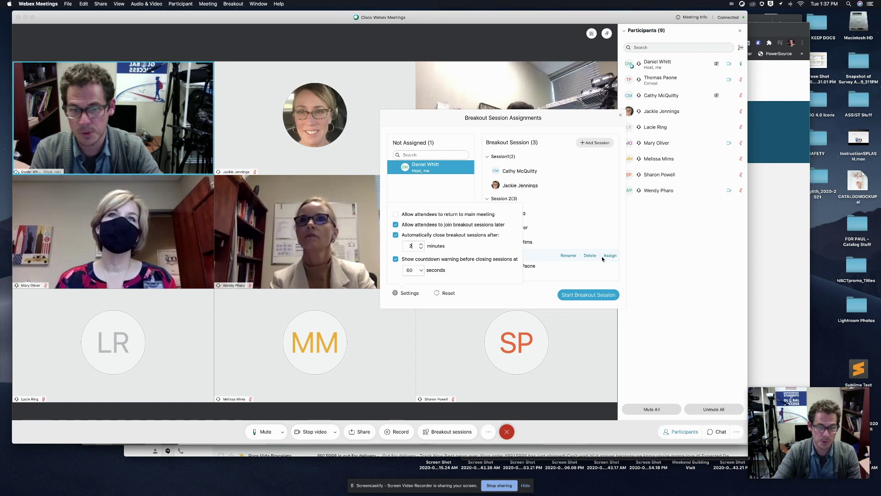
{"action": "type", "text": "1"}
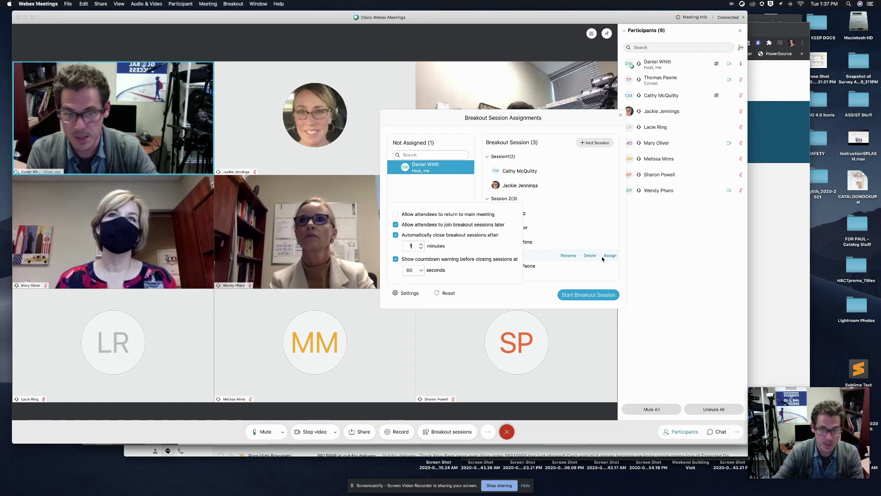
{"action": "left_click", "coordinate": [412, 271]}
{"action": "left_click", "coordinate": [413, 283]}
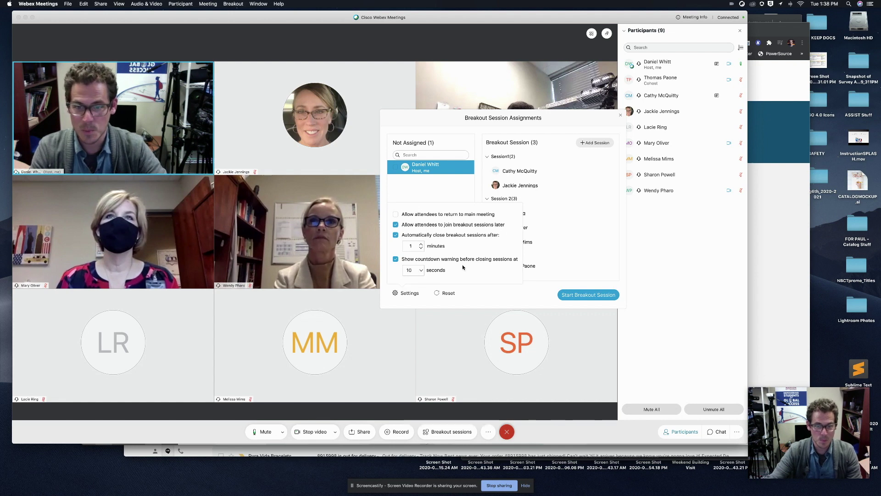
{"action": "left_click", "coordinate": [485, 292]}
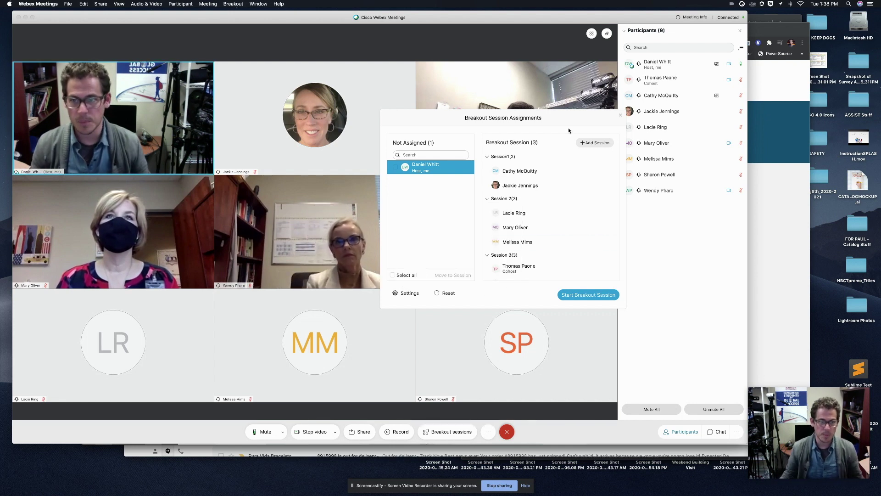
Start the breakout sessions, close the assignments dialog, and check the main meeting and breakout participant lists
{"action": "left_click", "coordinate": [594, 294]}
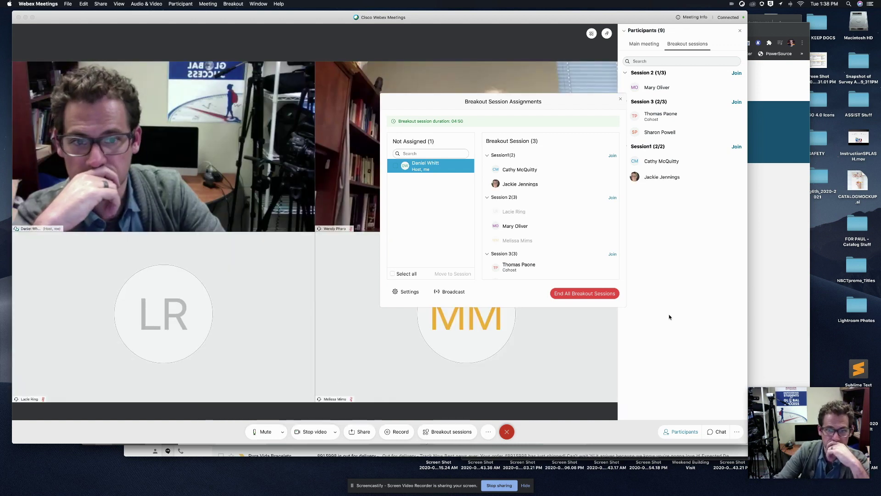
{"action": "left_click", "coordinate": [621, 100]}
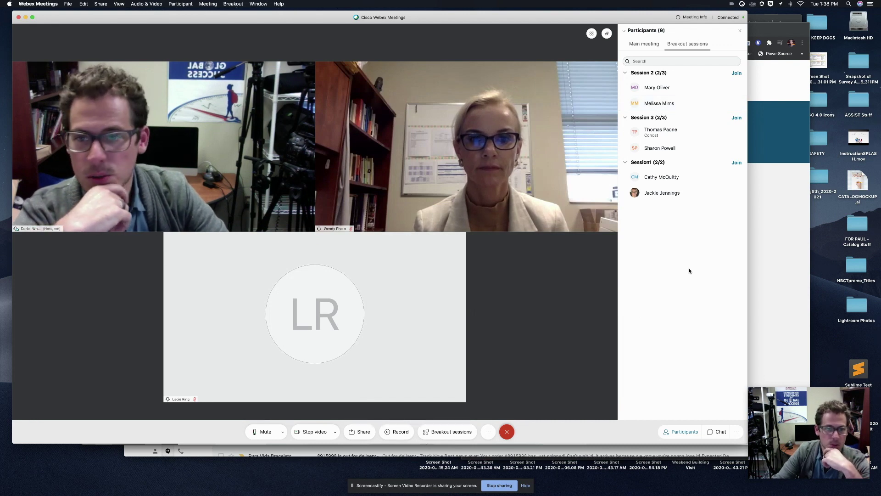
{"action": "left_click", "coordinate": [652, 48]}
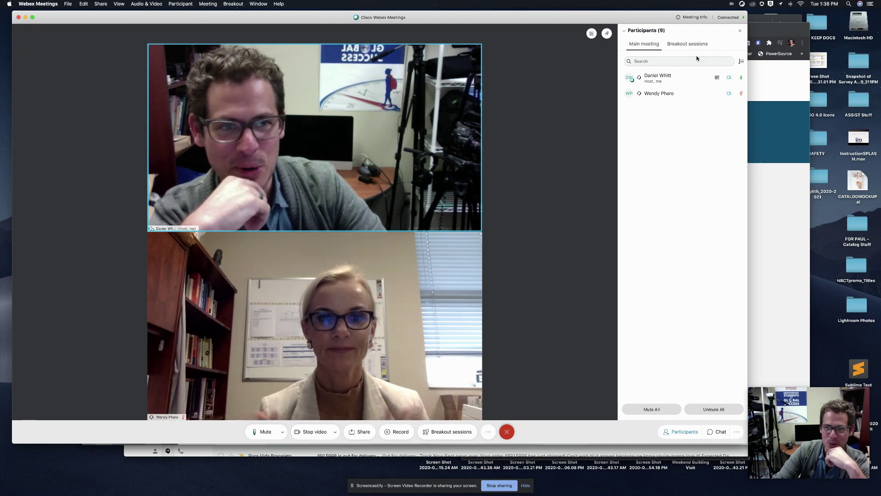
{"action": "left_click", "coordinate": [679, 45]}
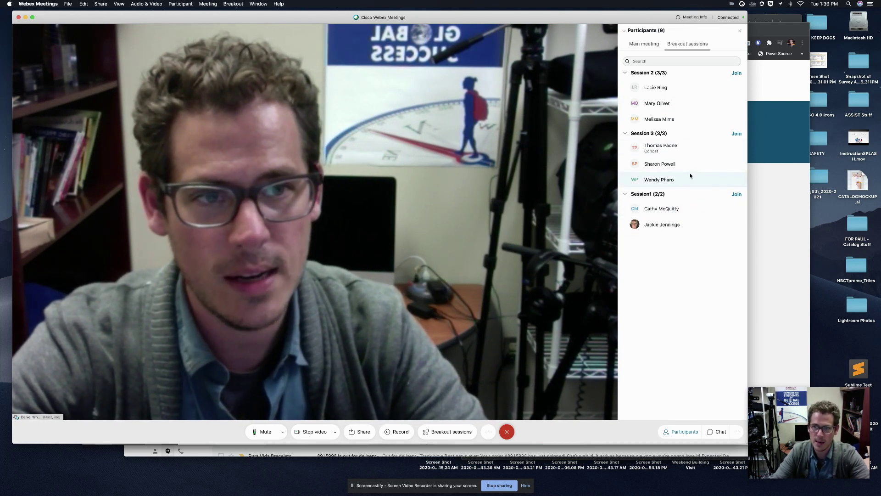
Join Session1 as host, leave it, and return to the main meeting
{"action": "left_click", "coordinate": [736, 194]}
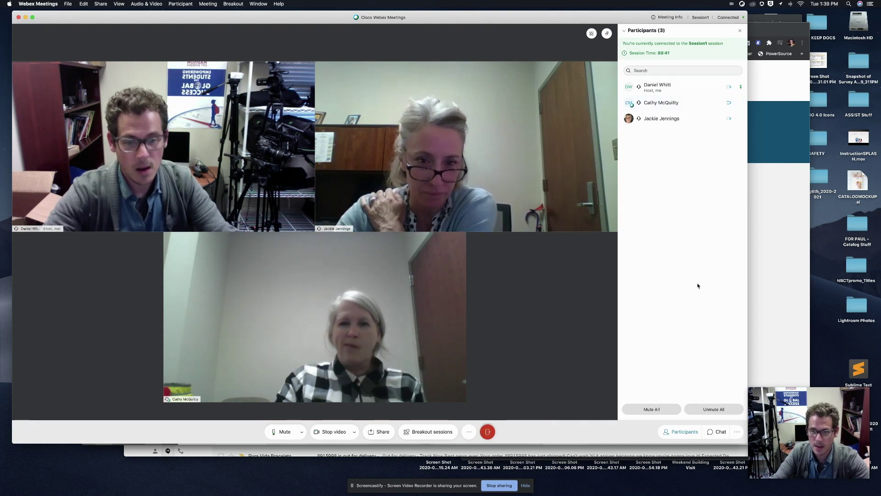
{"action": "left_click", "coordinate": [488, 433]}
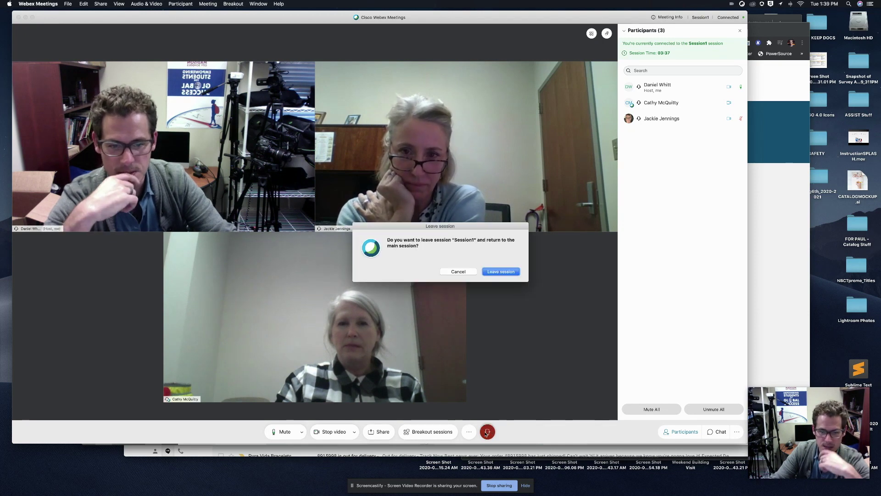
{"action": "left_click", "coordinate": [501, 271]}
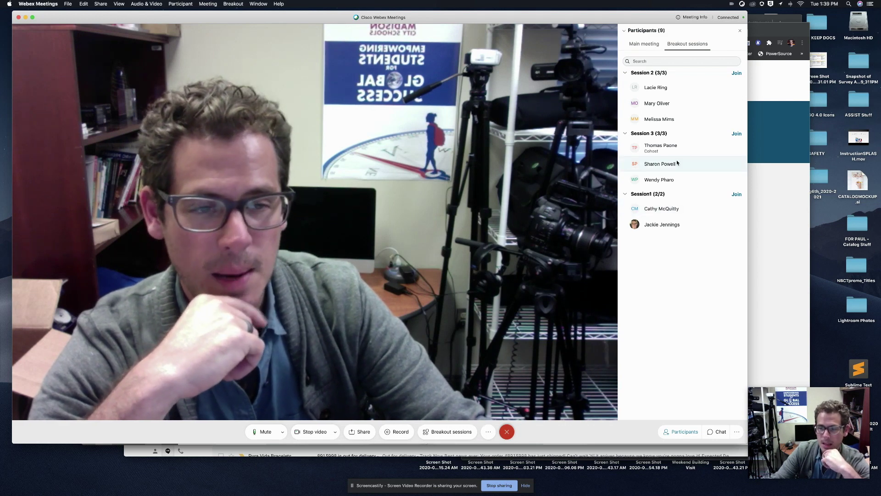
Visit Session 2 as host and return to the main meeting
{"action": "left_click", "coordinate": [736, 73]}
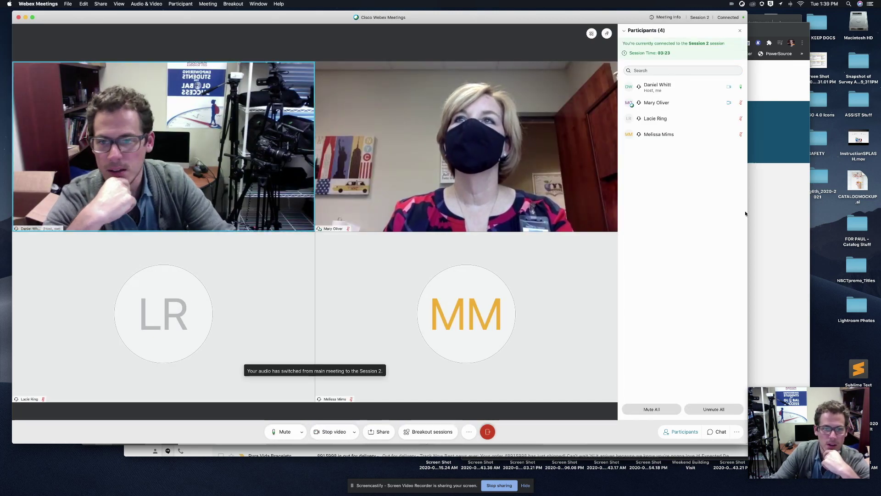
{"action": "left_click", "coordinate": [489, 432]}
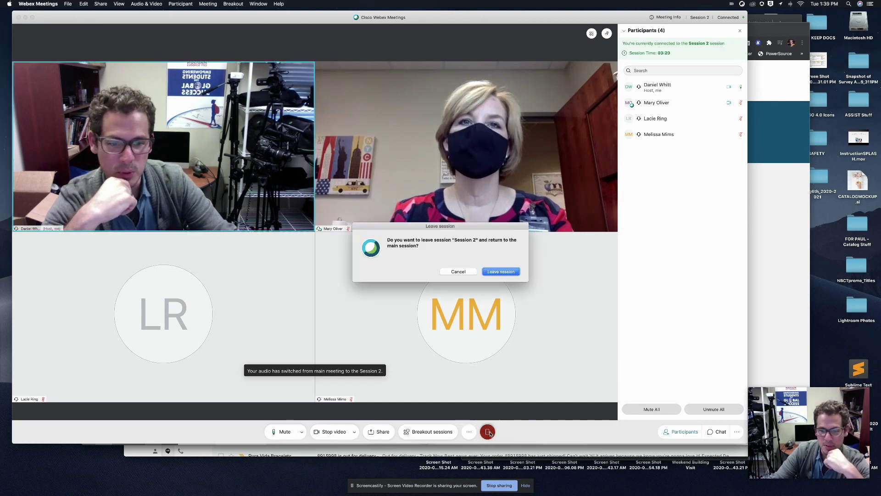
{"action": "left_click", "coordinate": [507, 271]}
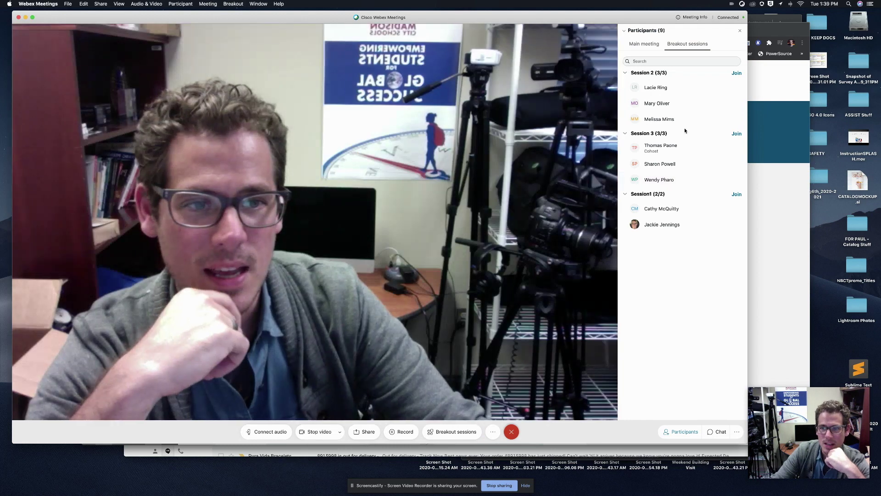
Visit Session 3 as host, return to the main meeting, and check its participant list against the breakout list
{"action": "left_click", "coordinate": [736, 134]}
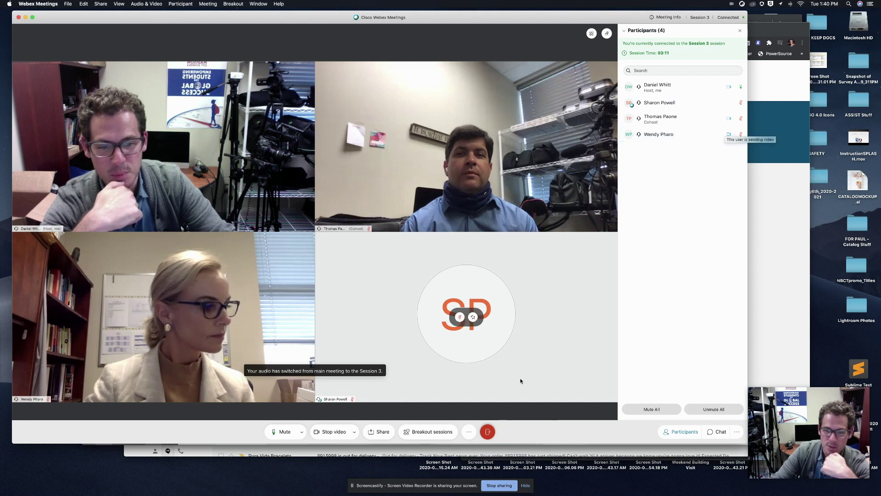
{"action": "left_click", "coordinate": [486, 432]}
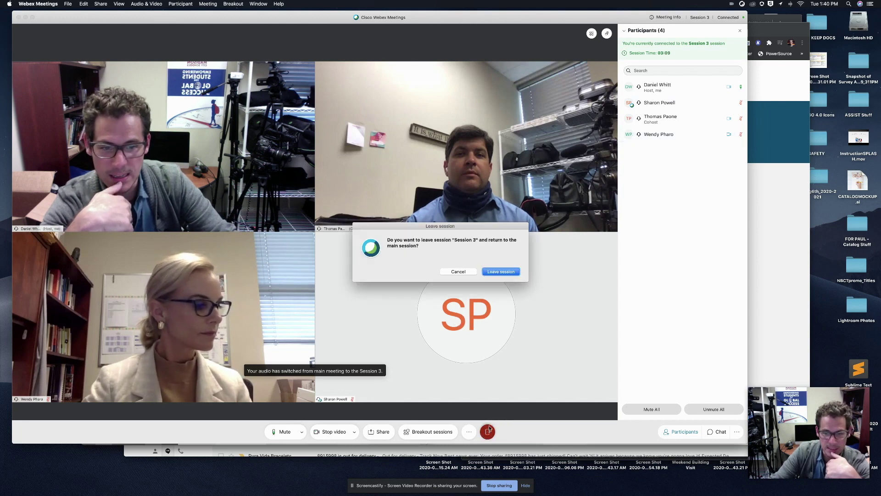
{"action": "left_click", "coordinate": [501, 272]}
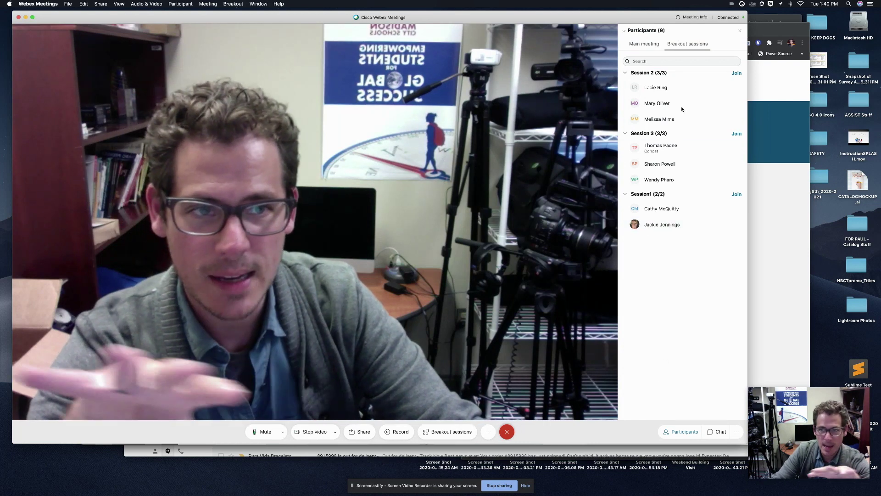
{"action": "left_click", "coordinate": [645, 44]}
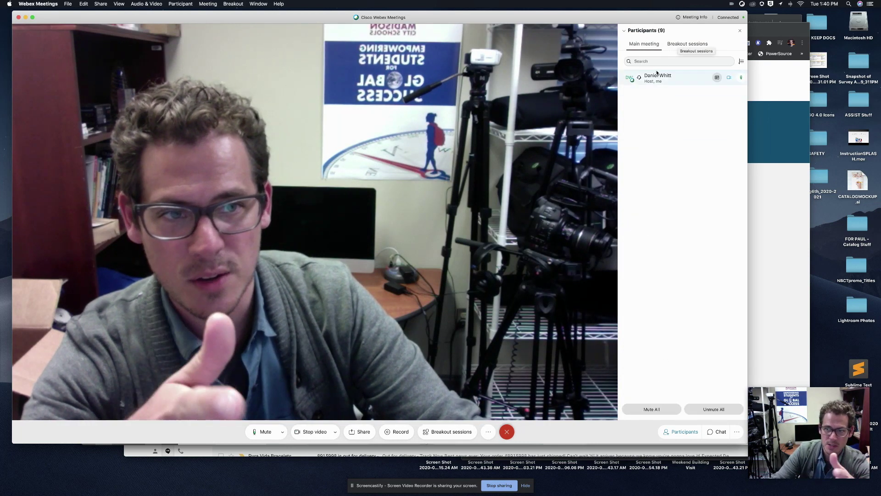
{"action": "left_click", "coordinate": [687, 45]}
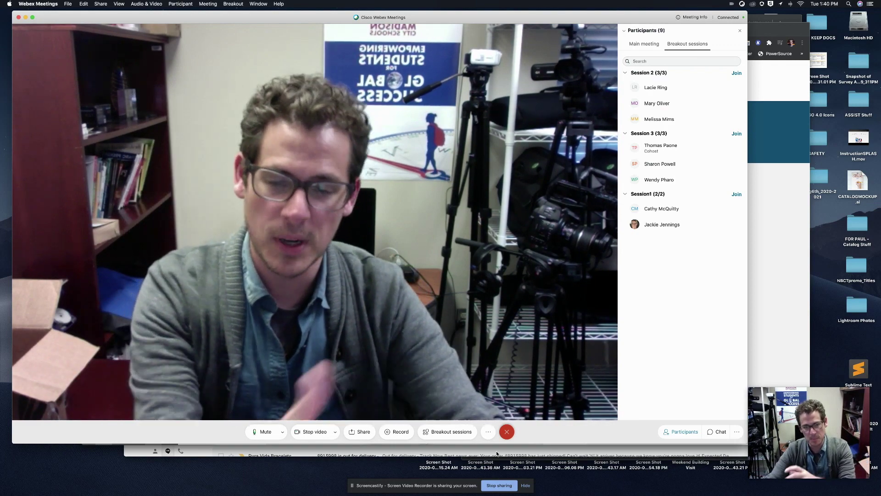
Broadcast the message "See you all in about 30 seconds." to all participants in all breakout sessions and close the broadcast dialog
{"action": "left_click", "coordinate": [457, 434]}
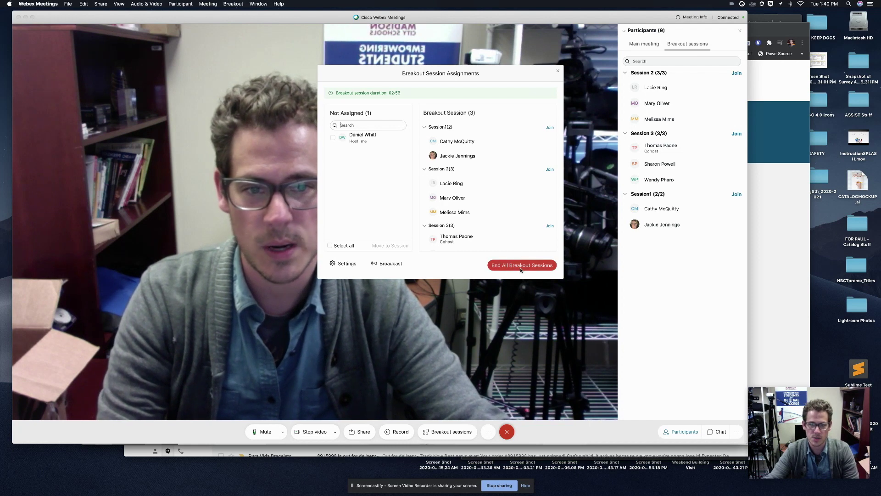
{"action": "left_click", "coordinate": [386, 265]}
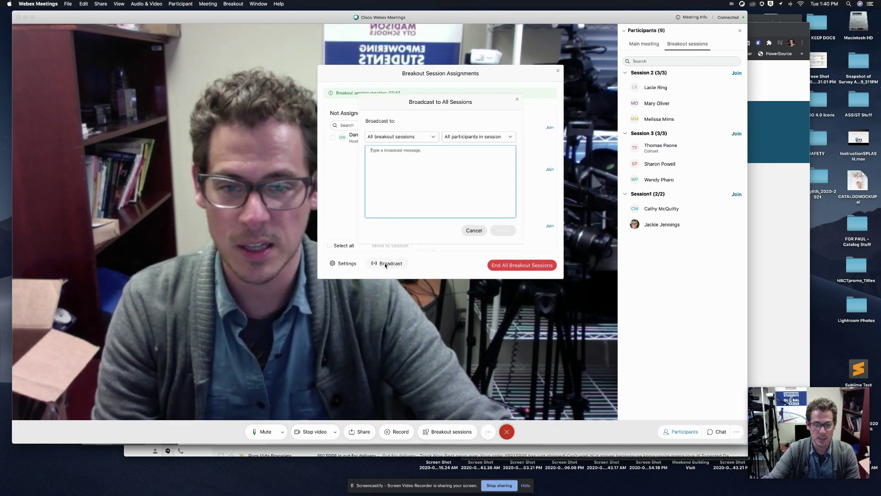
{"action": "type", "text": "See"}
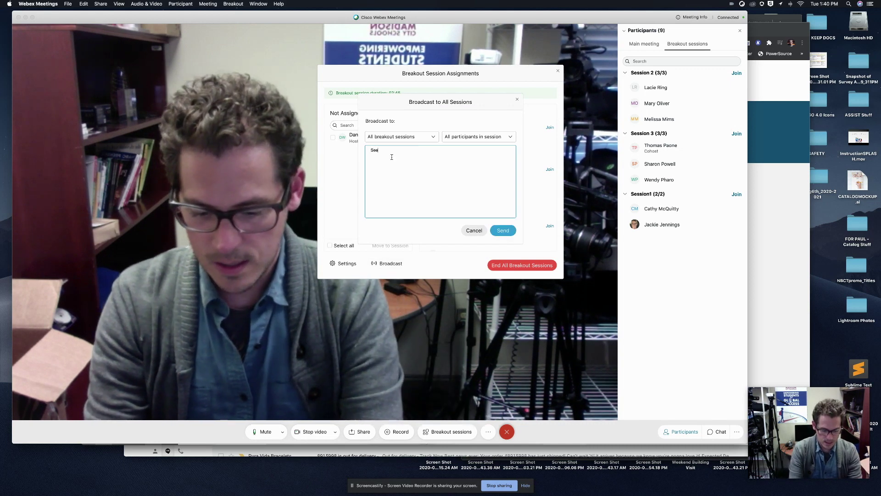
{"action": "type", "text": " you all in about"}
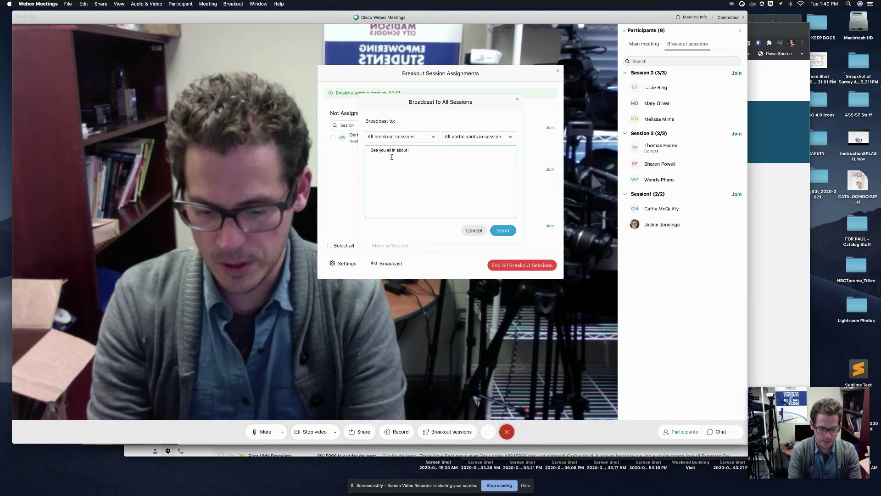
{"action": "type", "text": " 30 seconds."}
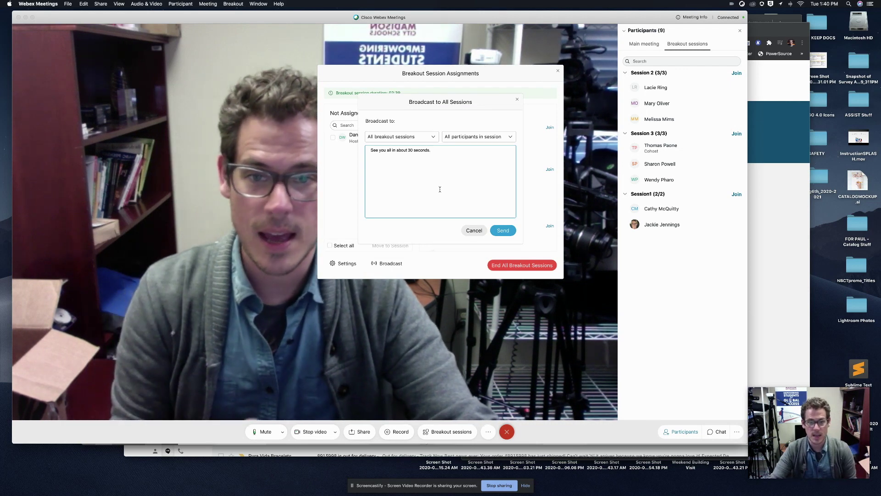
{"action": "left_click", "coordinate": [427, 136]}
{"action": "left_click", "coordinate": [398, 150]}
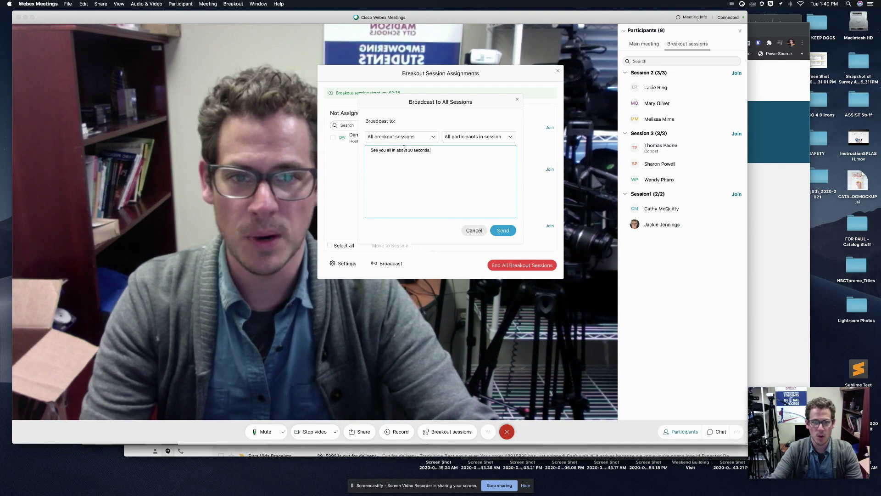
{"action": "left_click", "coordinate": [504, 231]}
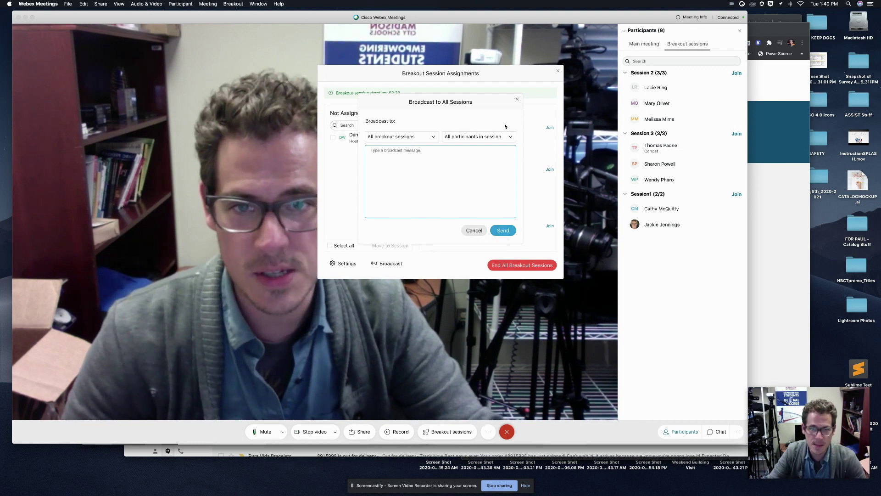
{"action": "left_click", "coordinate": [518, 101]}
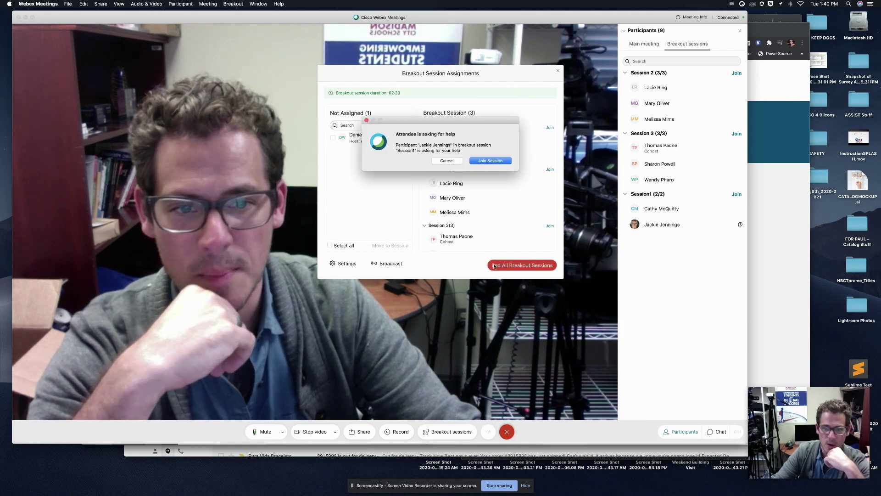
Dismiss the attendee's help request without joining Session1 and end all breakout sessions
{"action": "key", "text": "Escape"}
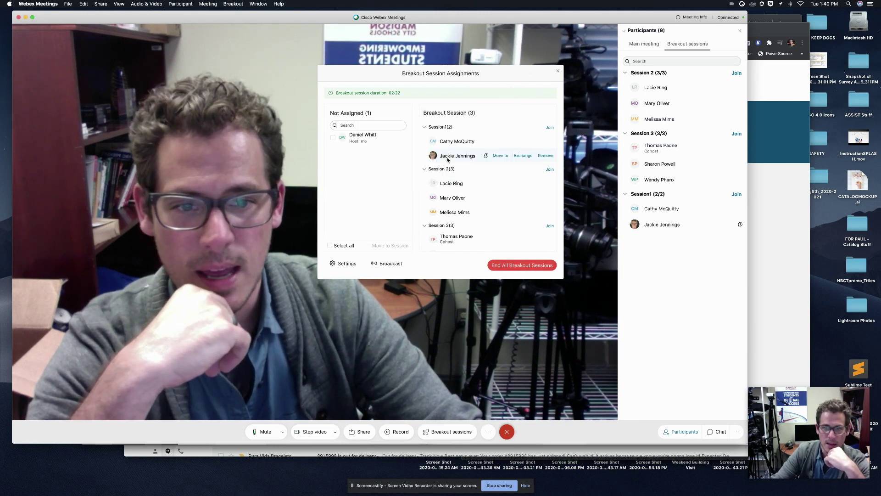
{"action": "left_click", "coordinate": [522, 263]}
{"action": "left_click", "coordinate": [456, 168]}
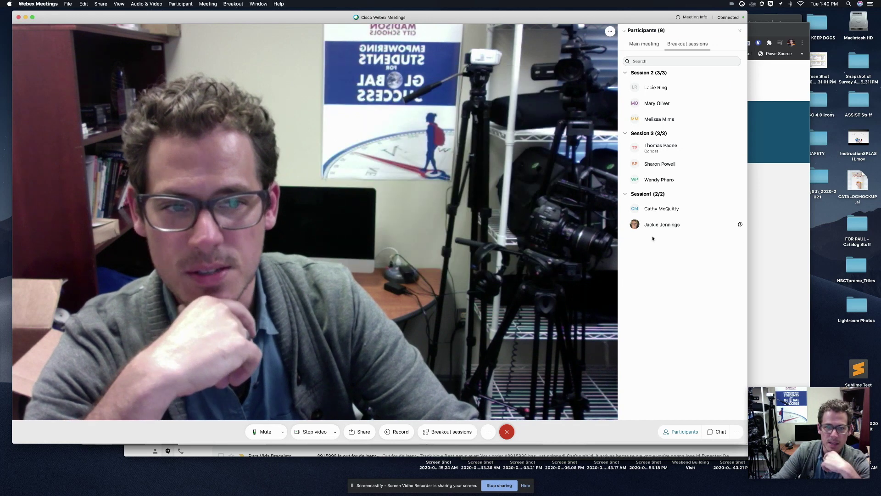